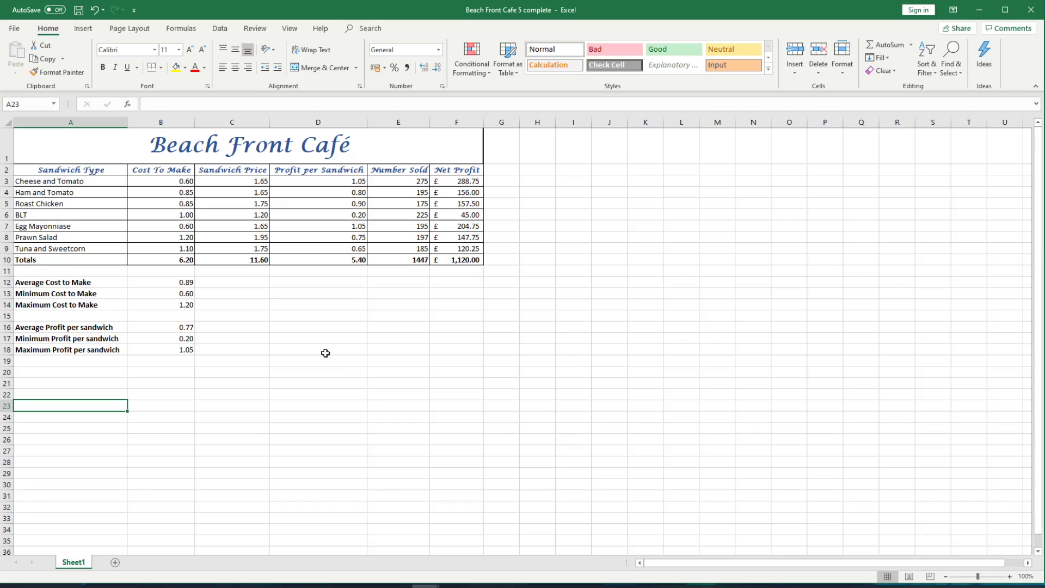
Step: Open the print preview of the café worksheet and look through both of its pages
click(15, 29)
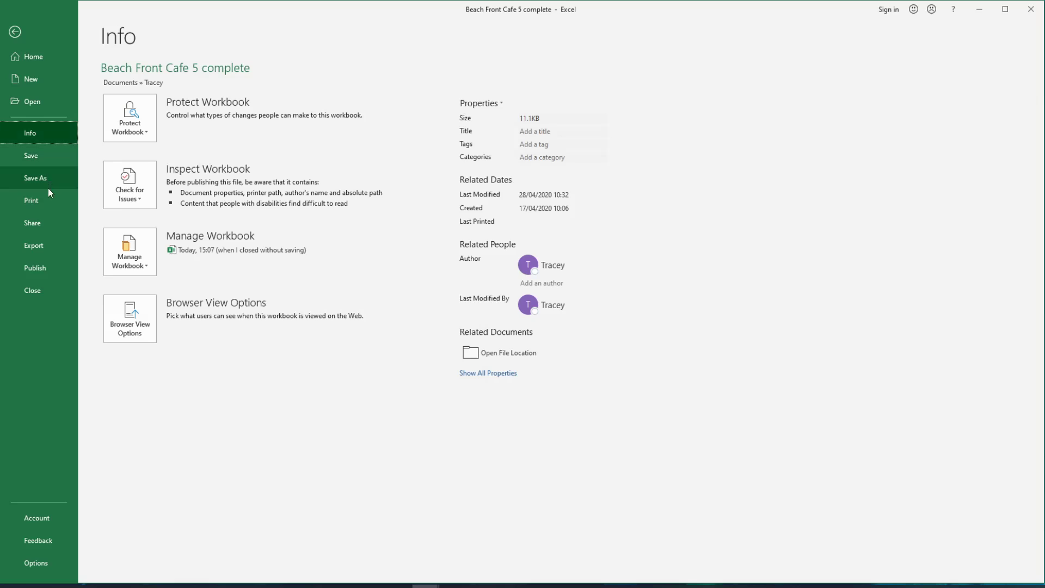
click(41, 206)
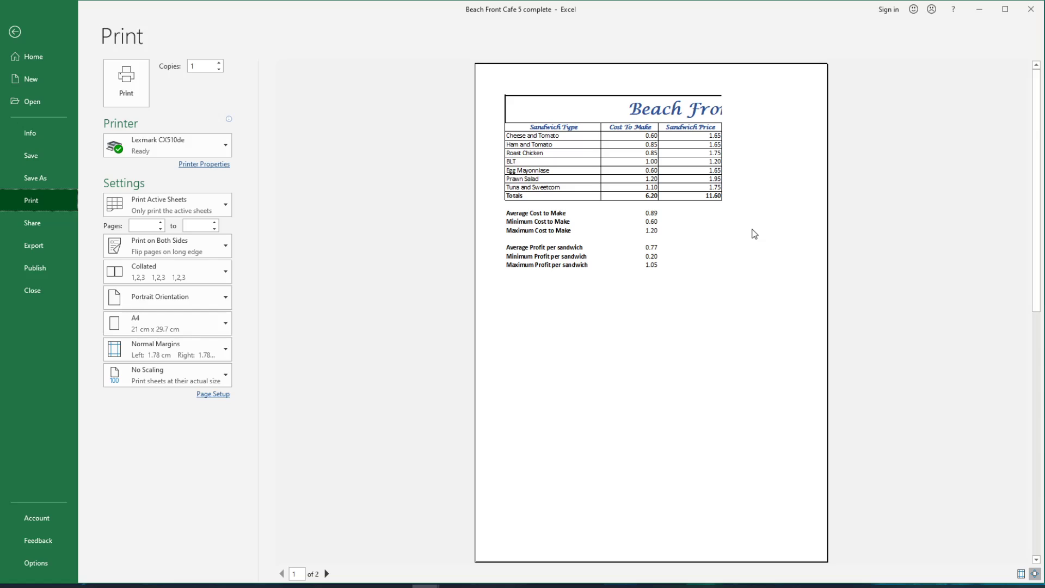
click(328, 574)
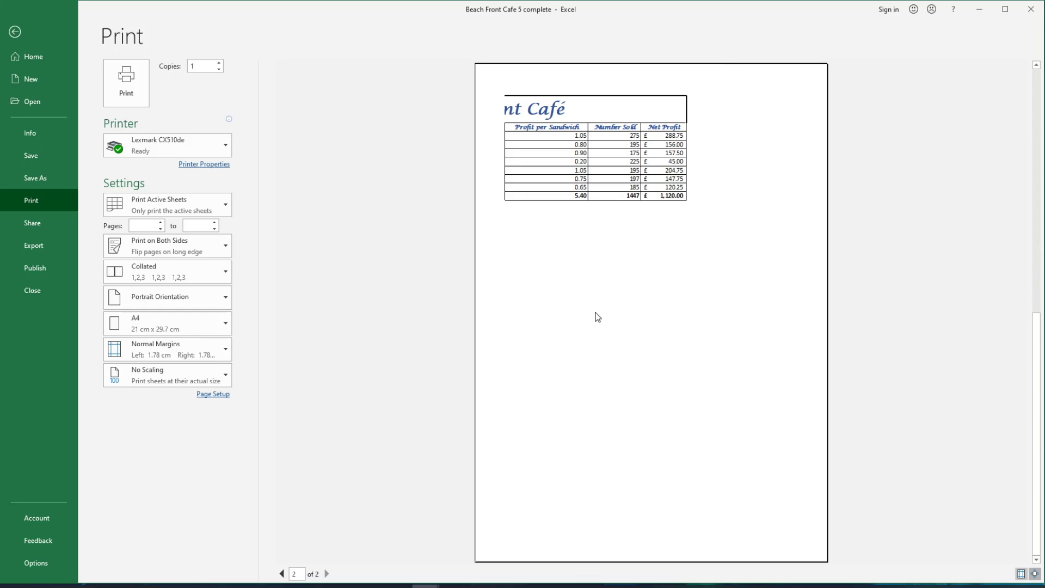
click(282, 574)
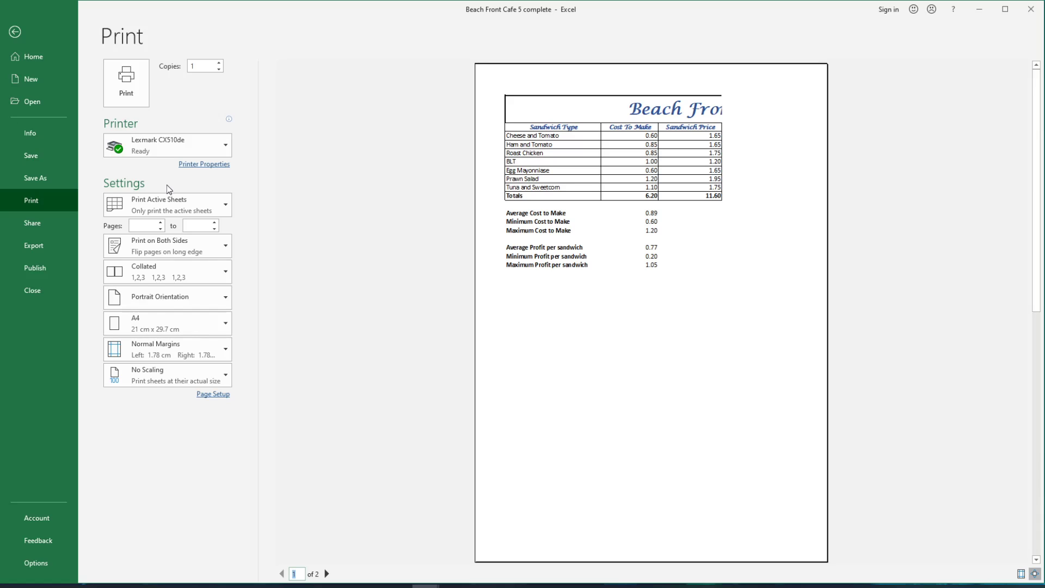
Step: Set the print orientation to landscape and return to the worksheet
click(179, 302)
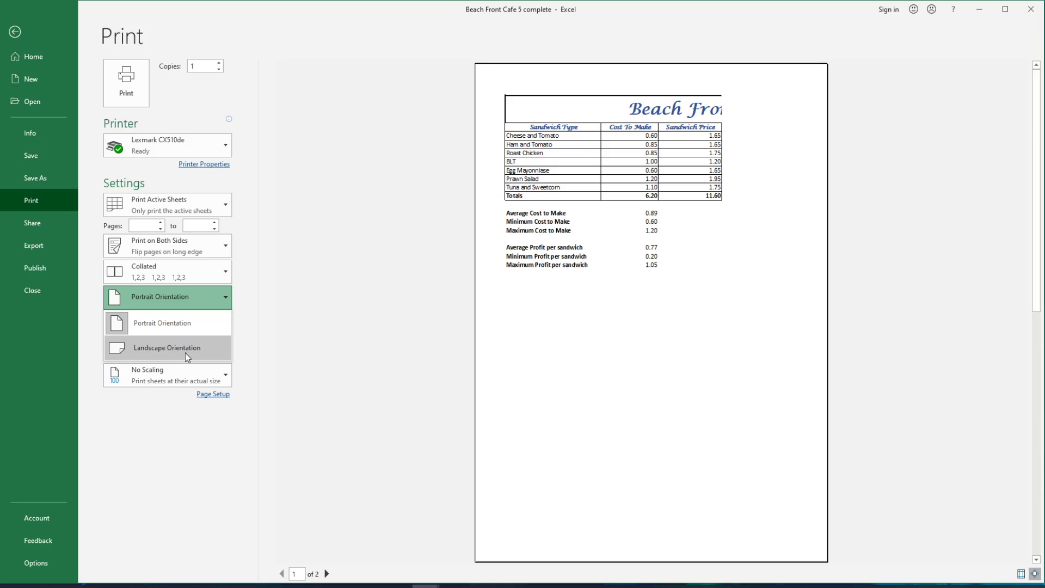
click(208, 349)
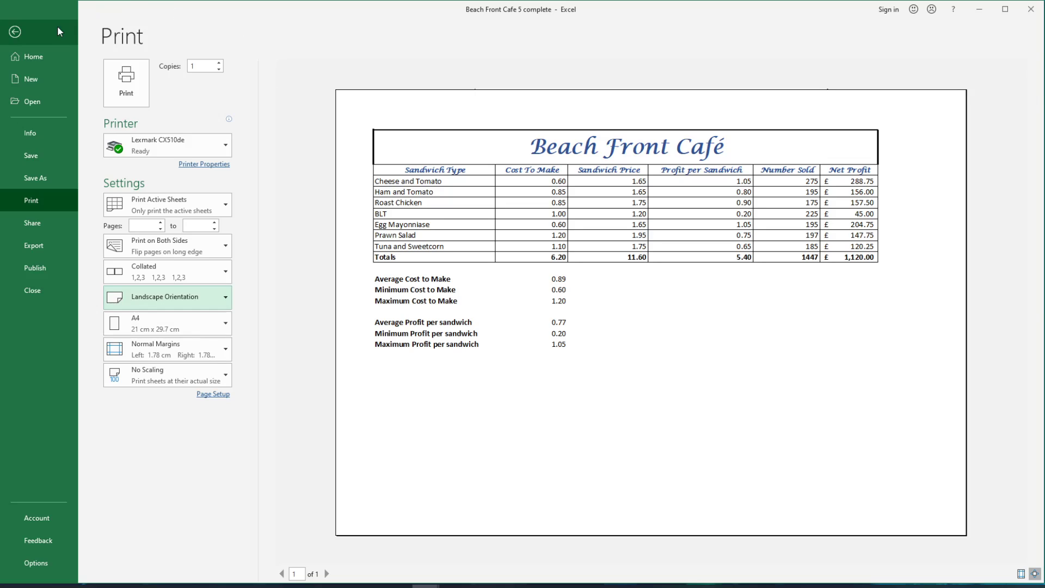
click(29, 33)
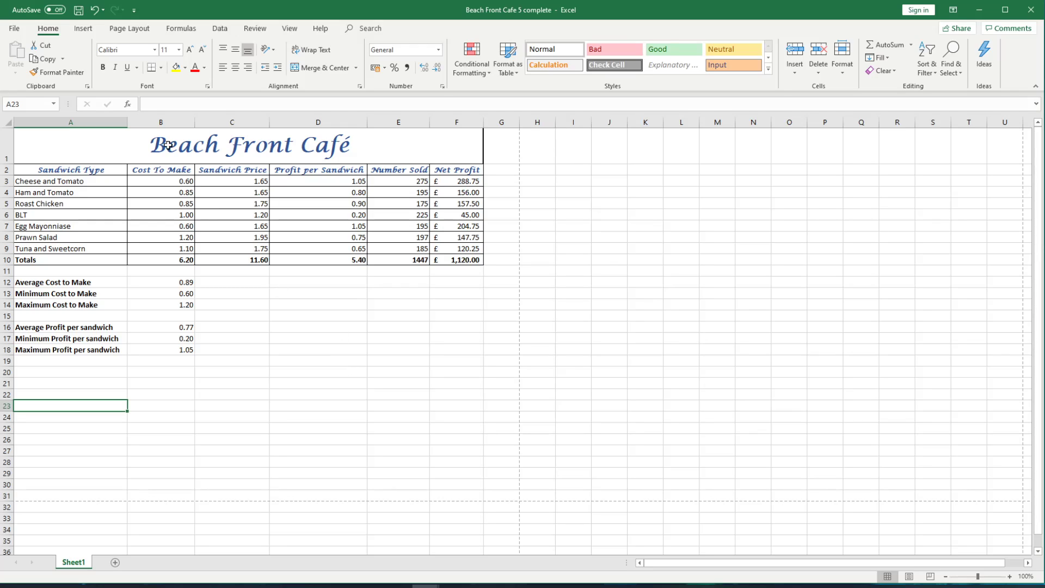
Step: Switch the sheet's page orientation to portrait and back to landscape from the worksheet's page layout settings
click(141, 33)
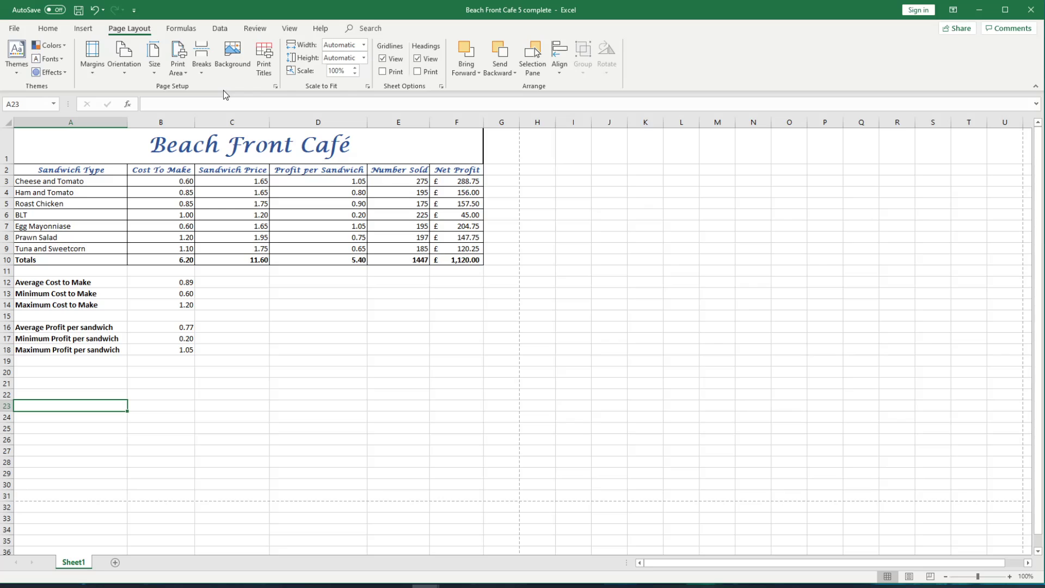
click(129, 66)
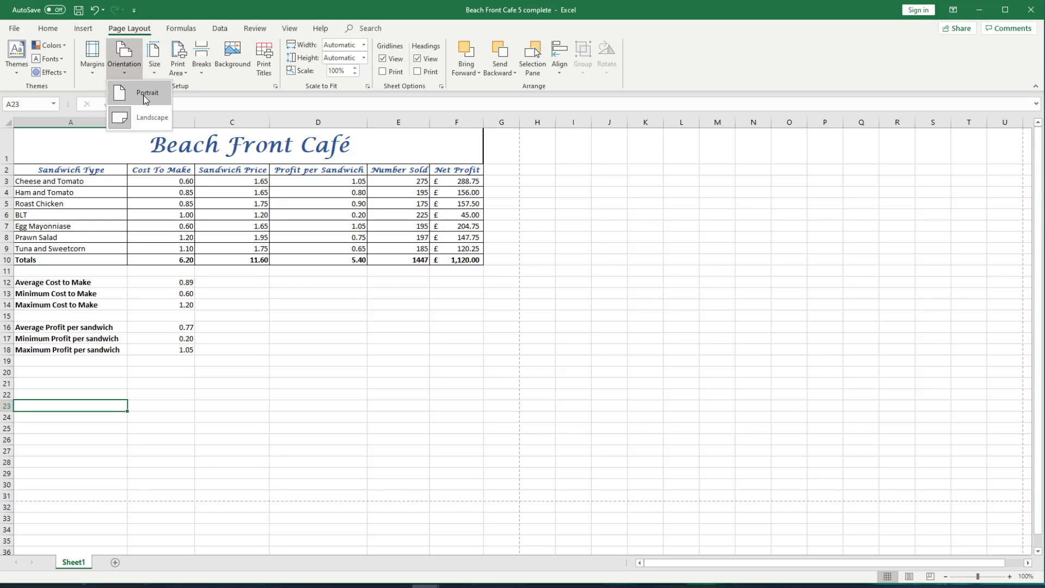
click(160, 101)
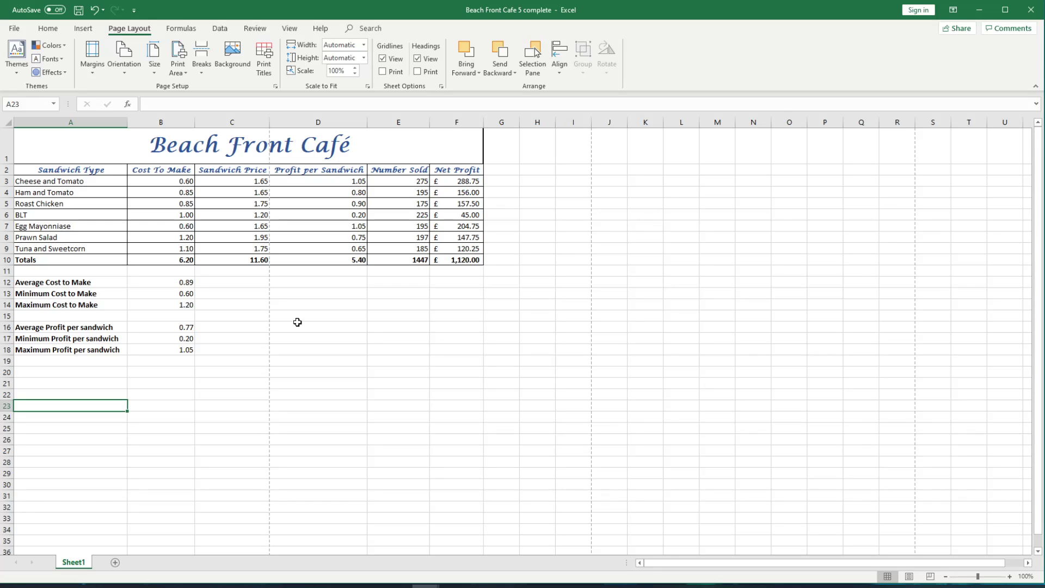
click(134, 70)
click(152, 118)
Step: Hide the worksheet's on-screen gridlines, select a few empty cells, and show the gridlines again
click(398, 62)
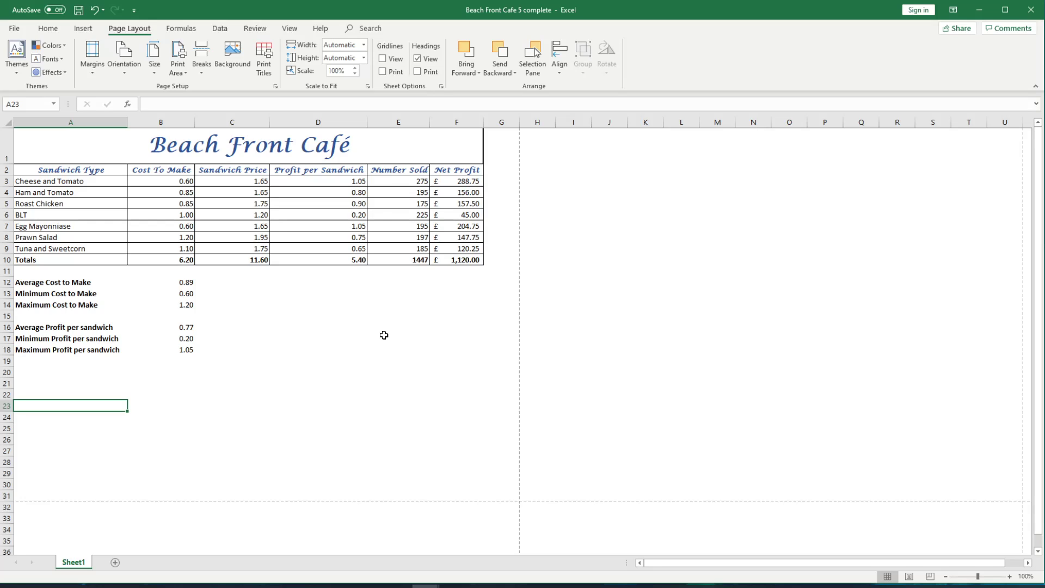
click(419, 314)
click(308, 341)
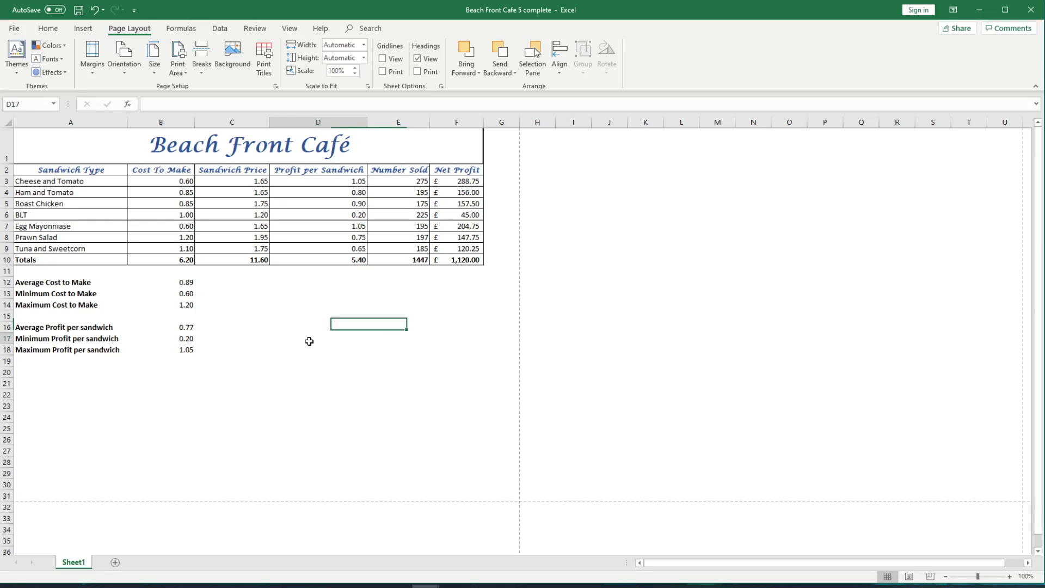
click(441, 418)
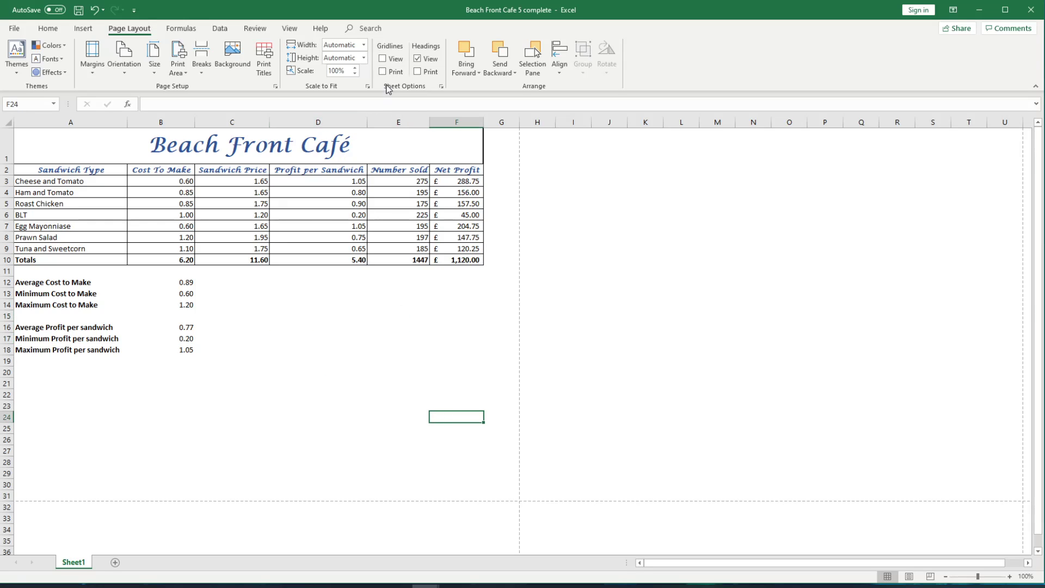
click(383, 59)
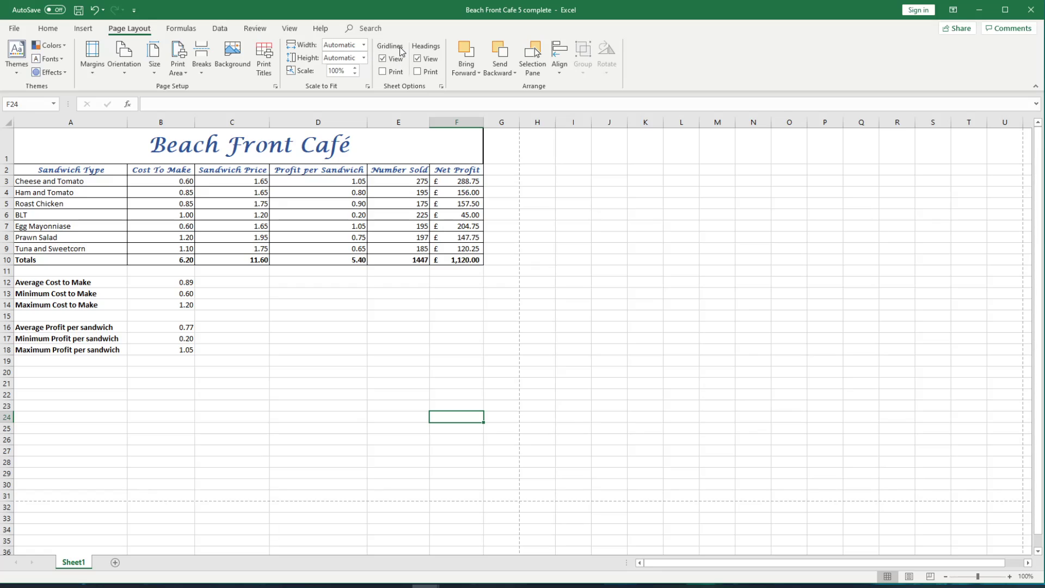
Step: Turn on printing of gridlines, check the sheet in the print preview, and return to the worksheet
click(383, 72)
click(14, 30)
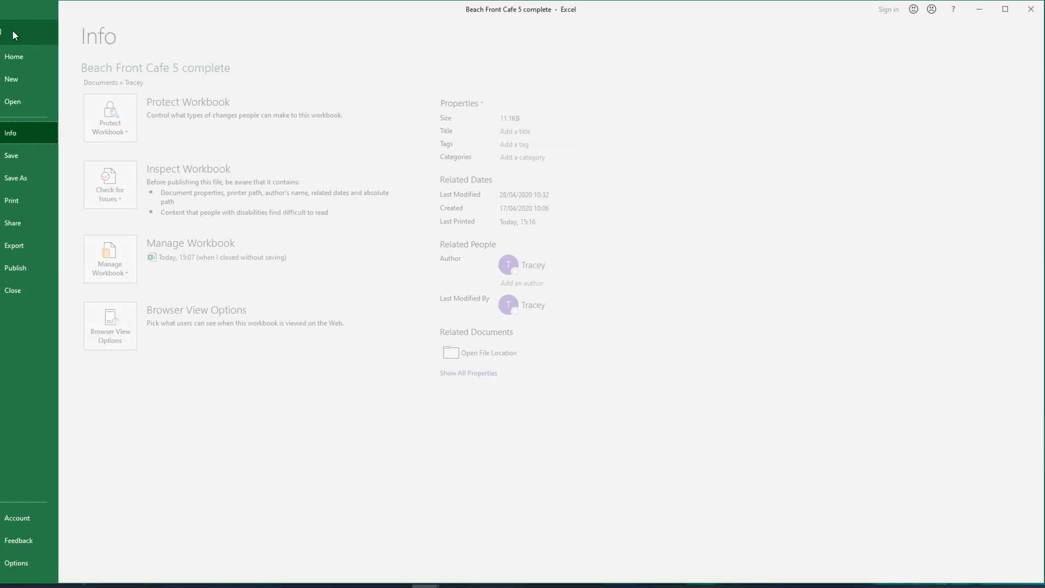
click(50, 204)
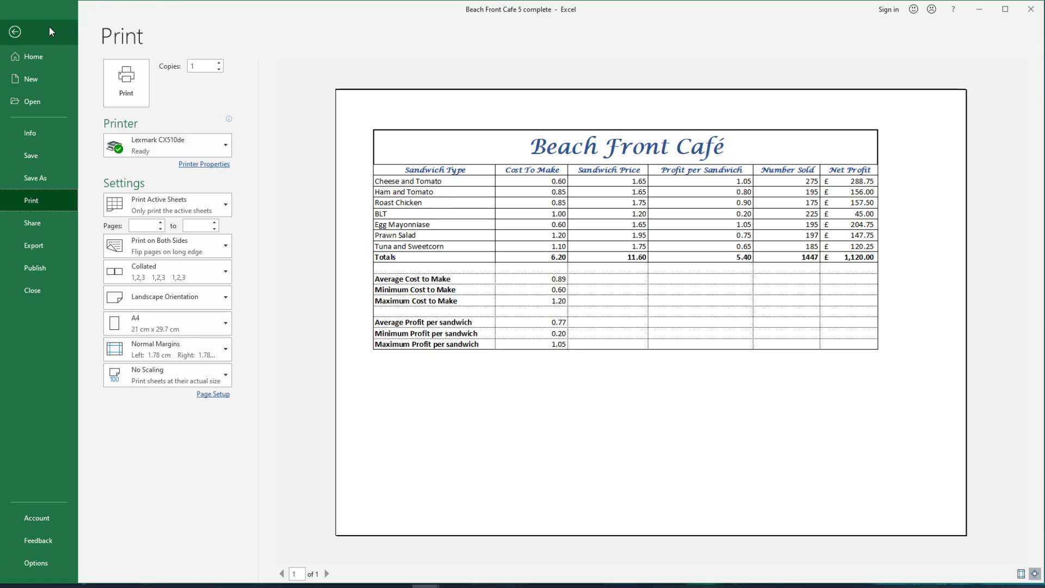
click(25, 30)
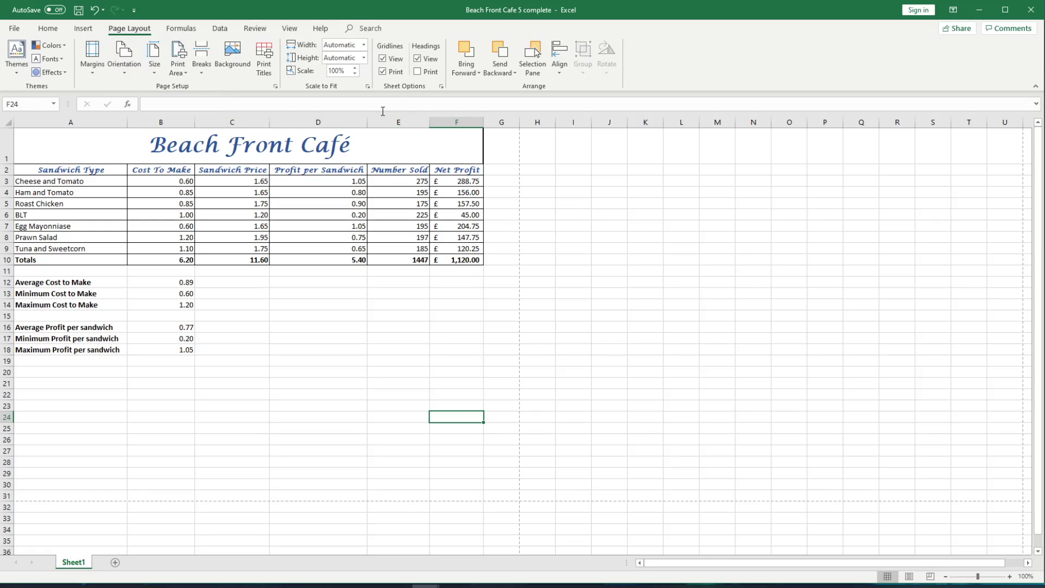
Step: Hide and reshow the row and column headings on screen, and turn on their printing with a check in the print preview
click(426, 60)
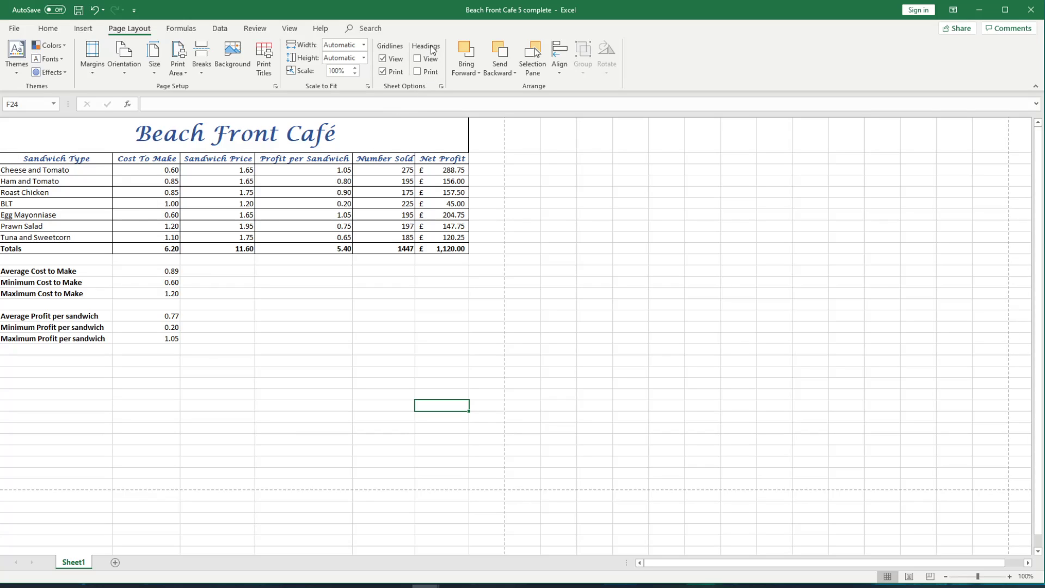
click(431, 60)
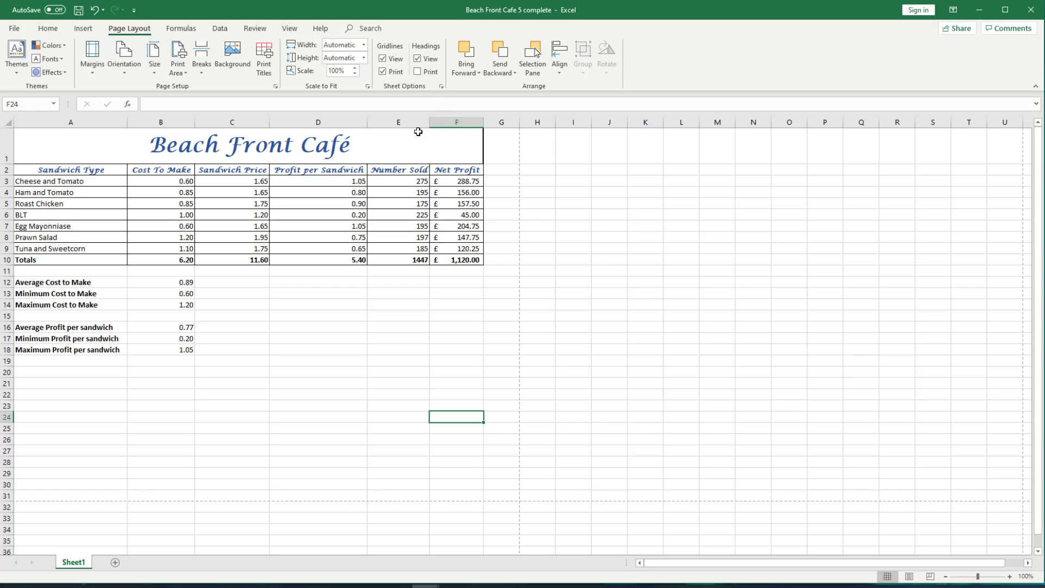
click(432, 76)
click(19, 29)
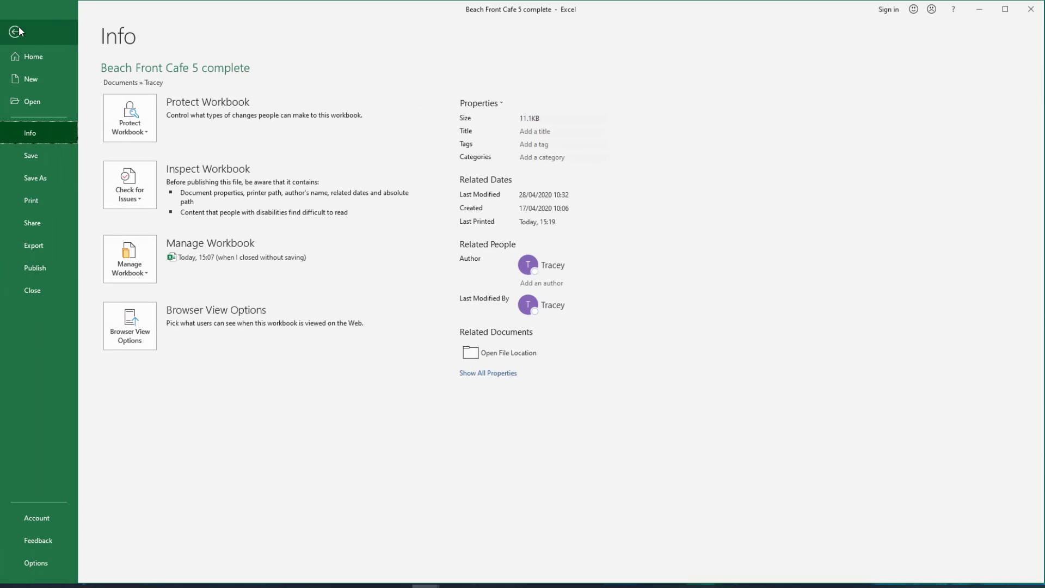
click(52, 205)
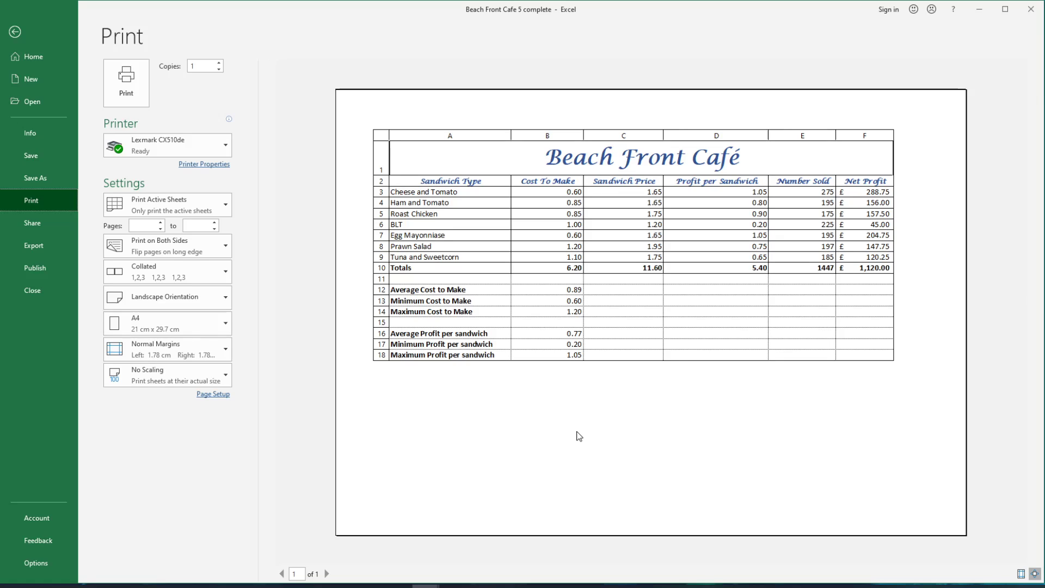
Step: Turn off printing of gridlines and of row and column headings in the page setup
click(218, 395)
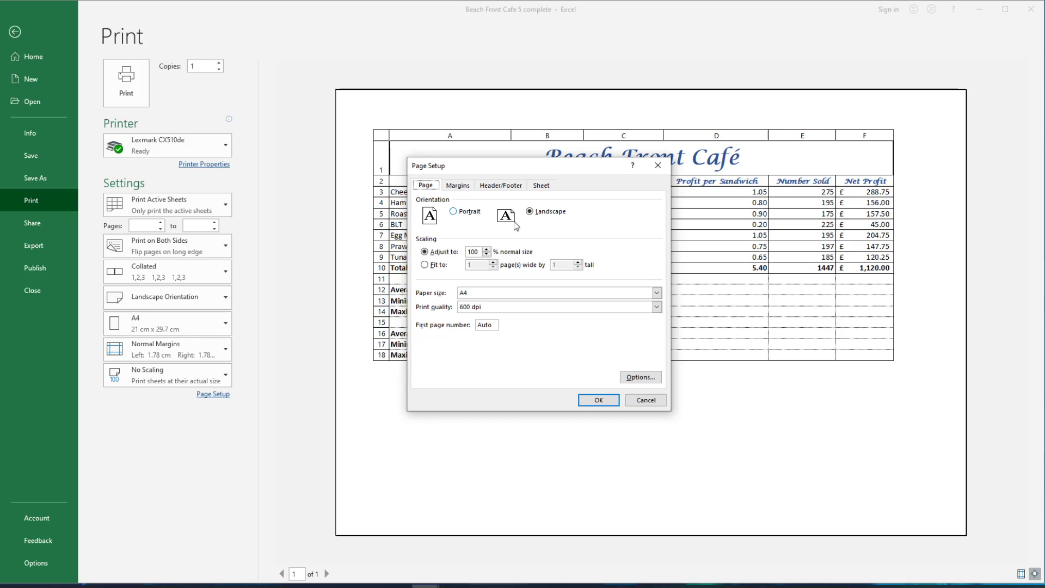
click(552, 188)
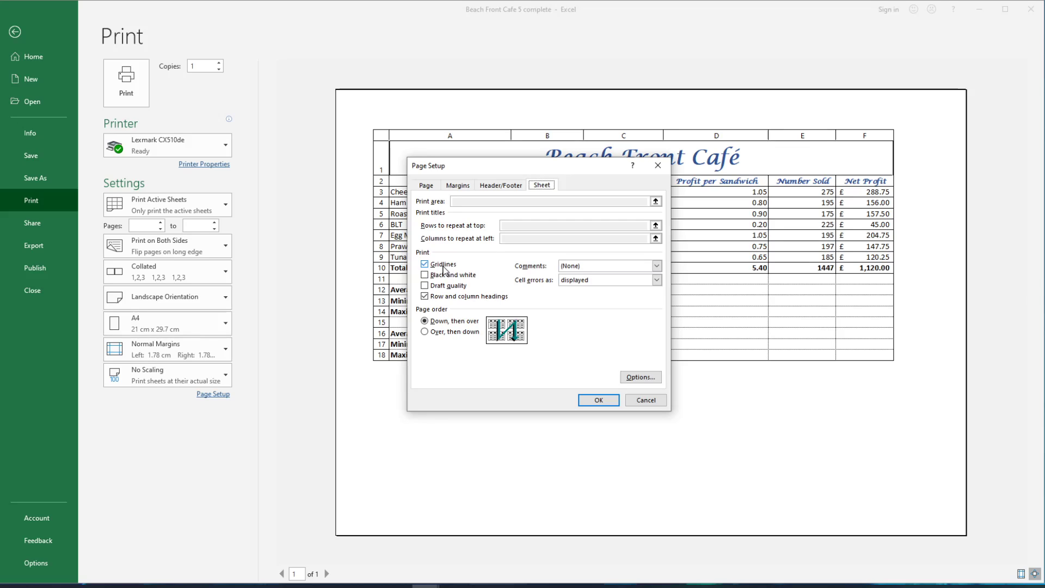
click(445, 266)
click(439, 298)
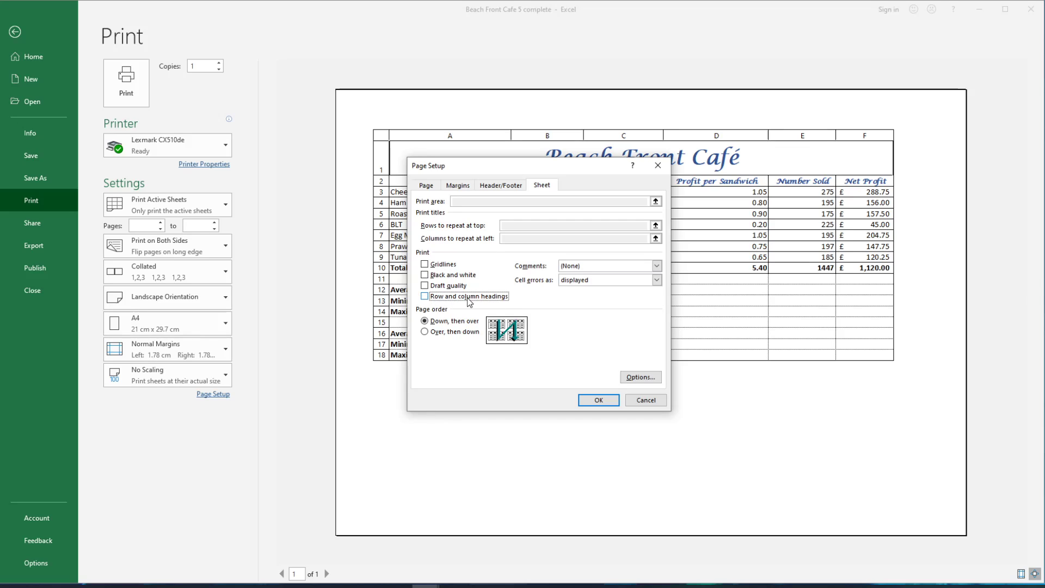
click(608, 400)
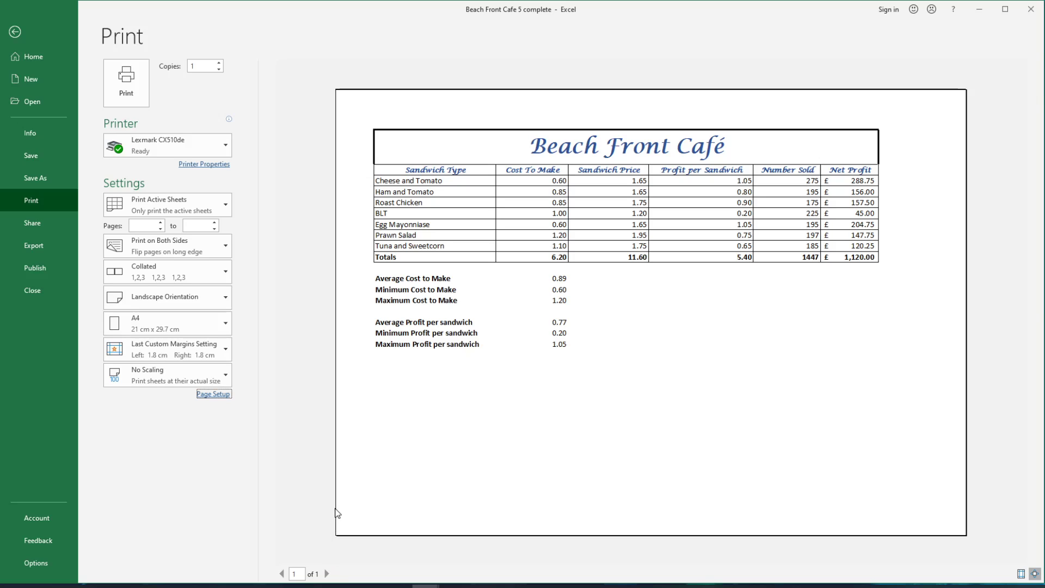
Step: Limit the printed page range to pages 1 to 1 and return to the worksheet
click(145, 225)
text(1)
click(191, 227)
text(1)
click(23, 32)
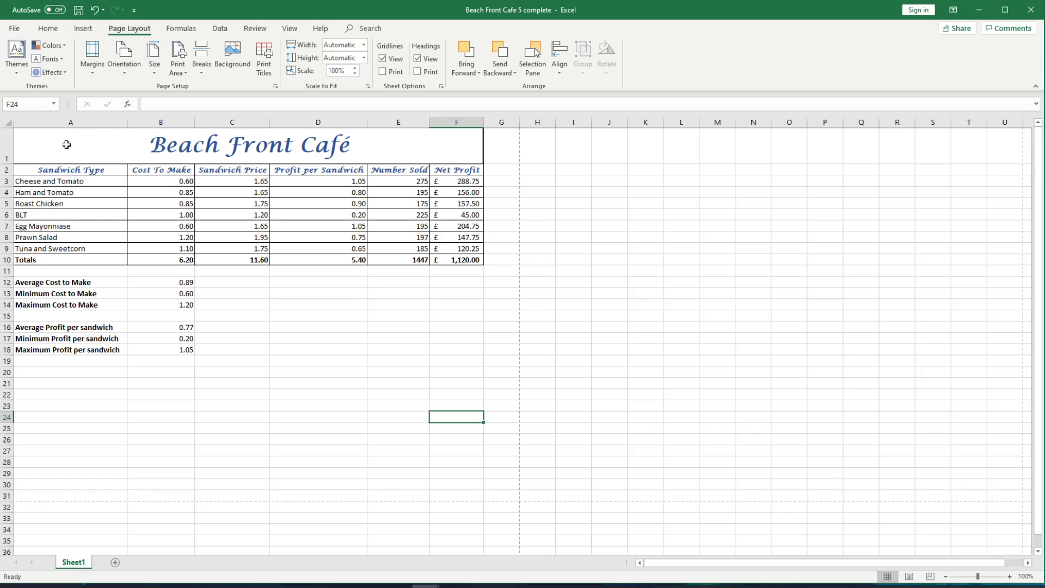
Step: Print only the selected range A1:F10 using the Print Selection option, and deselect the table
drag(66, 141, 321, 260)
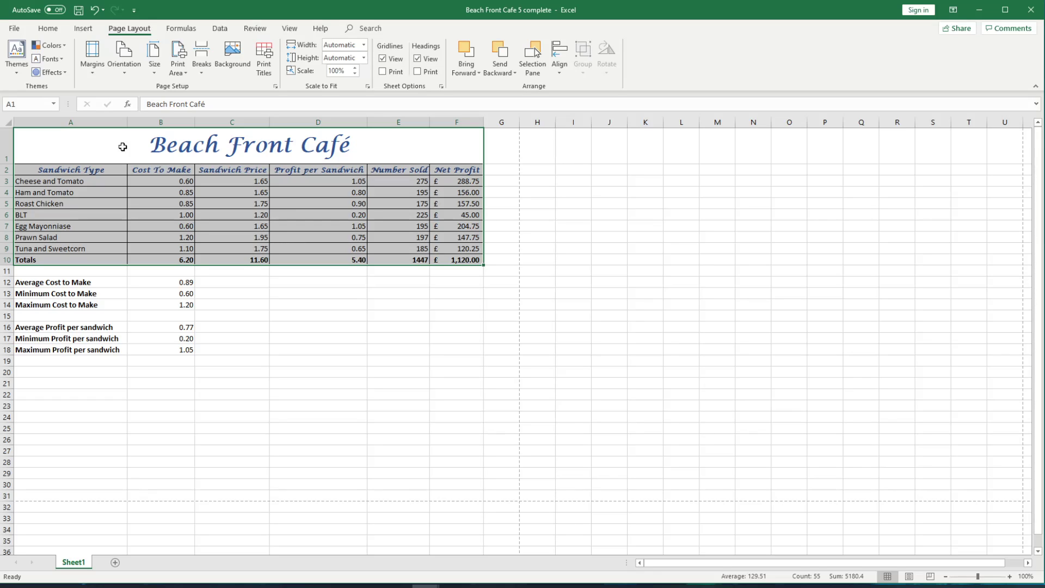
click(14, 28)
click(40, 199)
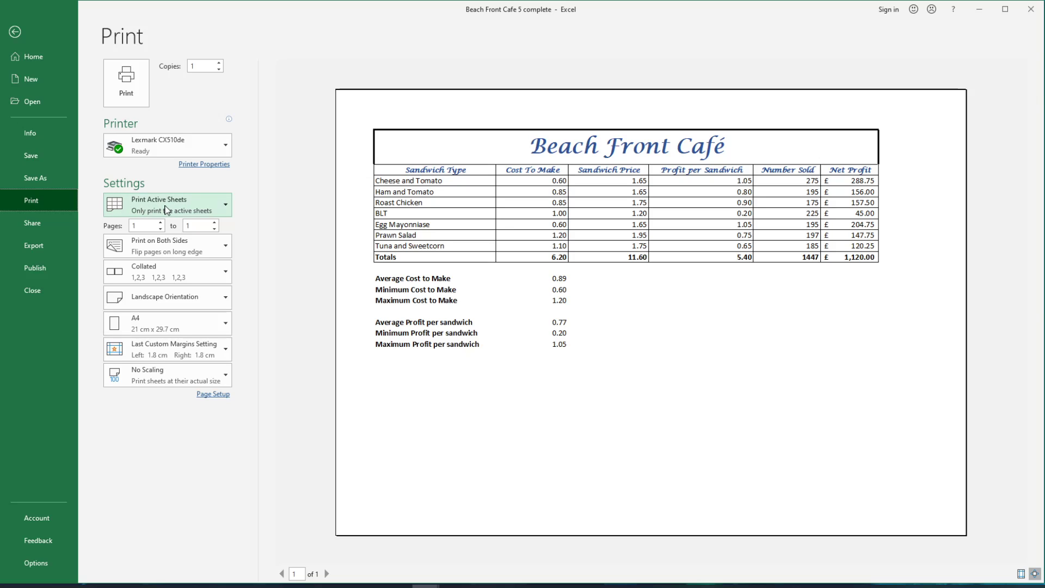
click(202, 204)
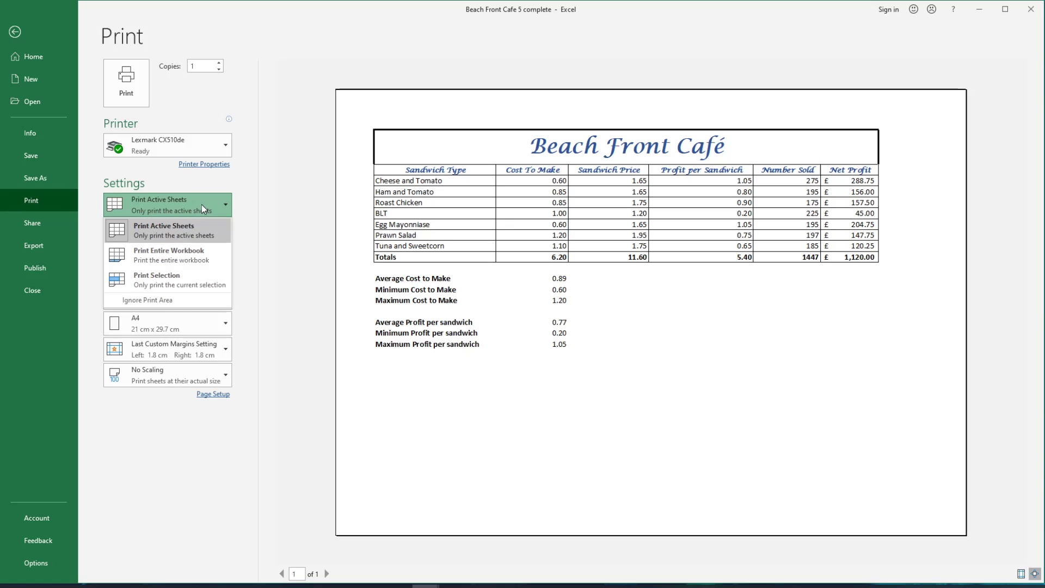
click(191, 277)
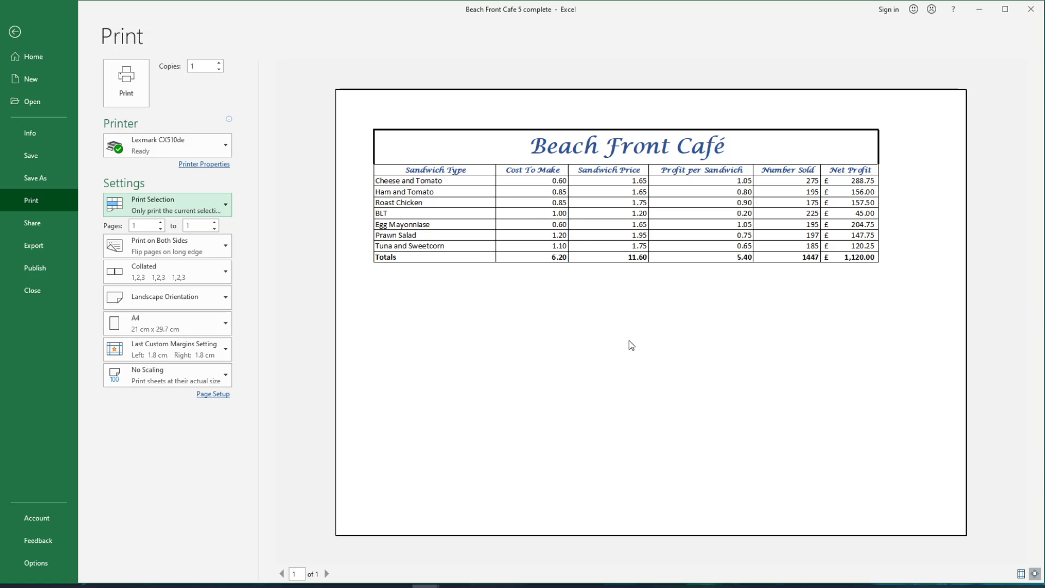
click(137, 102)
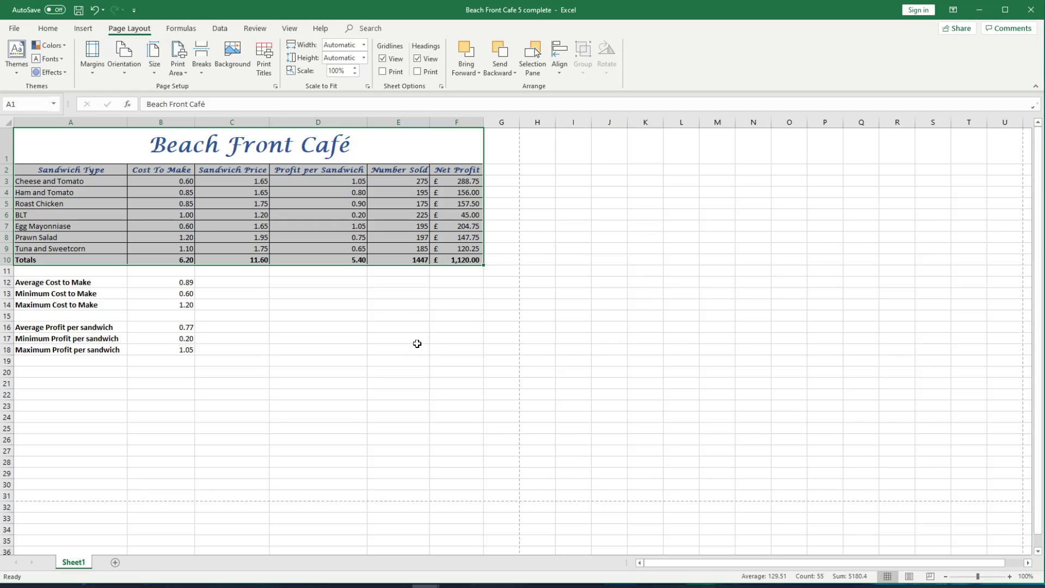
click(103, 373)
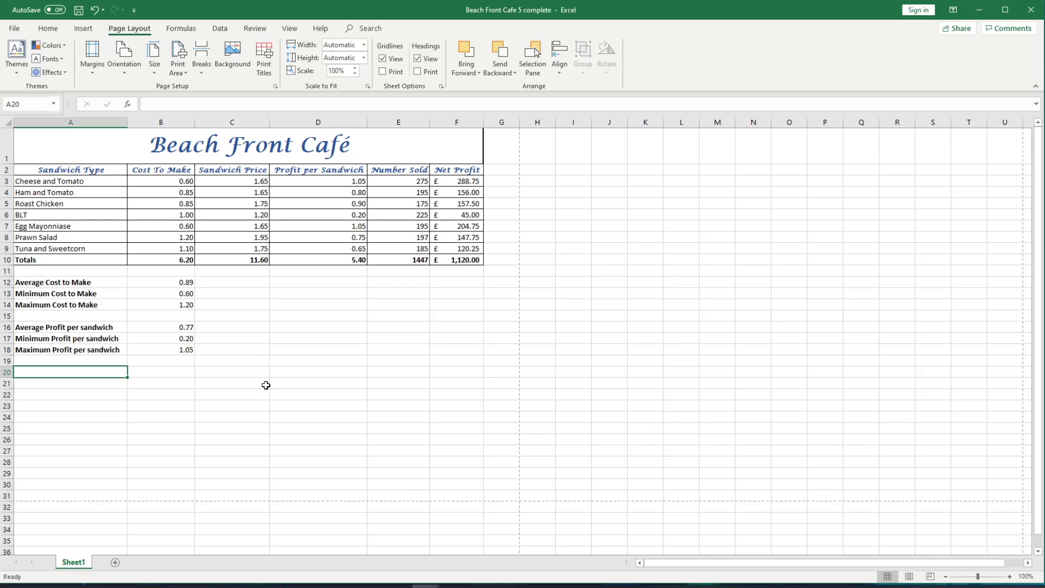